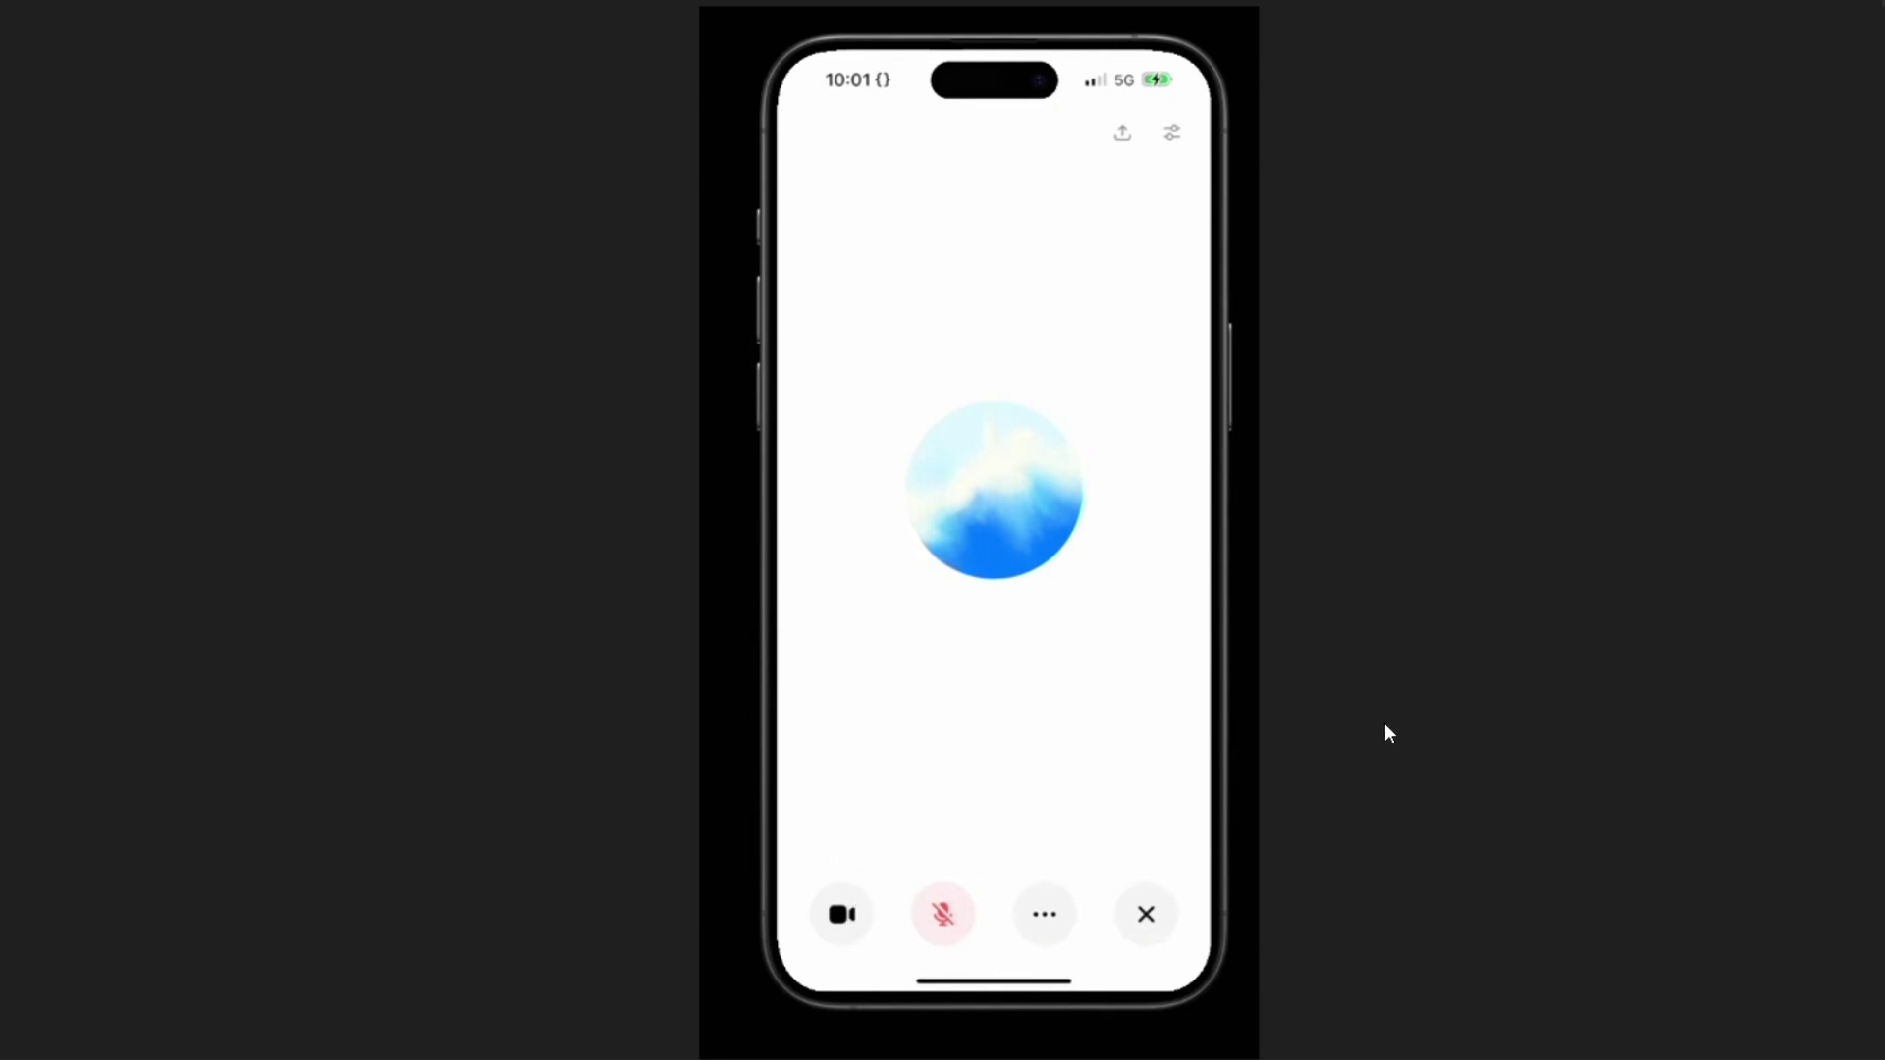
{"action": "scroll", "coordinate": [1385, 724], "scroll_direction": "up", "scroll_amount": 1}
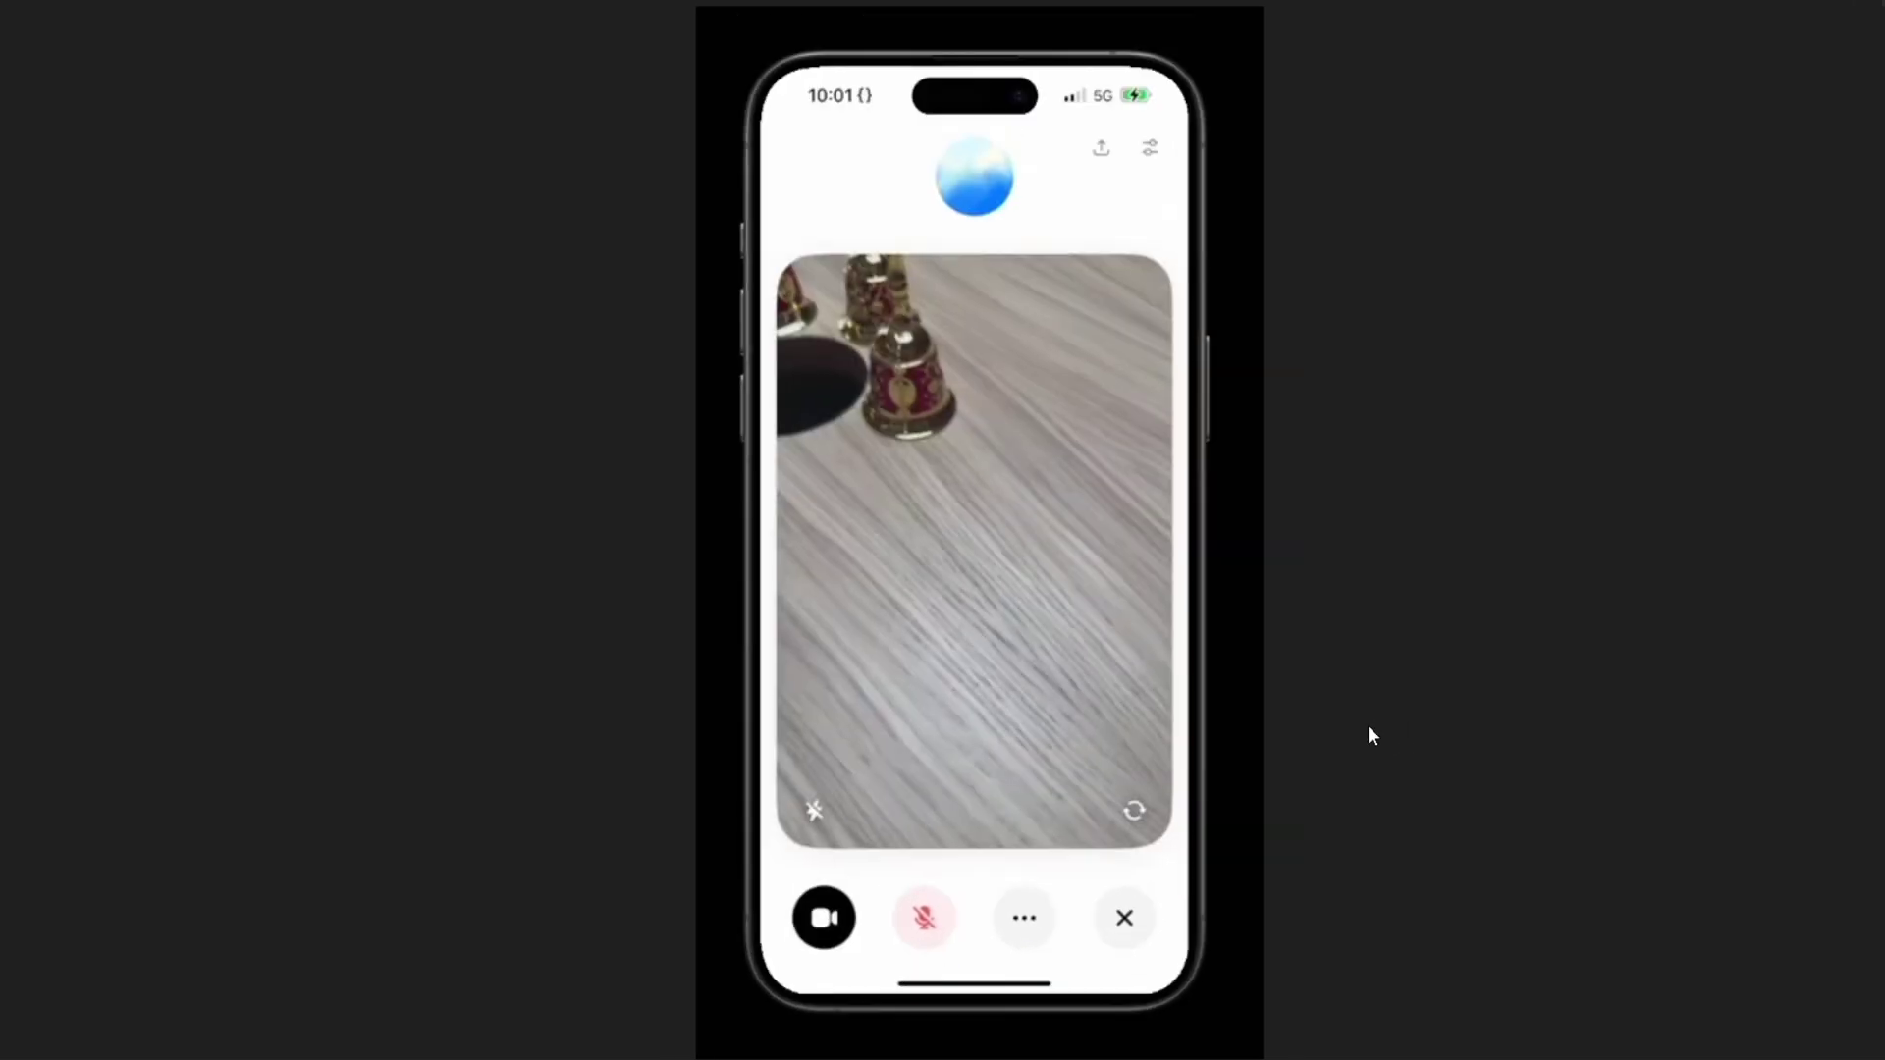
{"action": "scroll", "coordinate": [1152, 640], "scroll_direction": "up", "scroll_amount": 1}
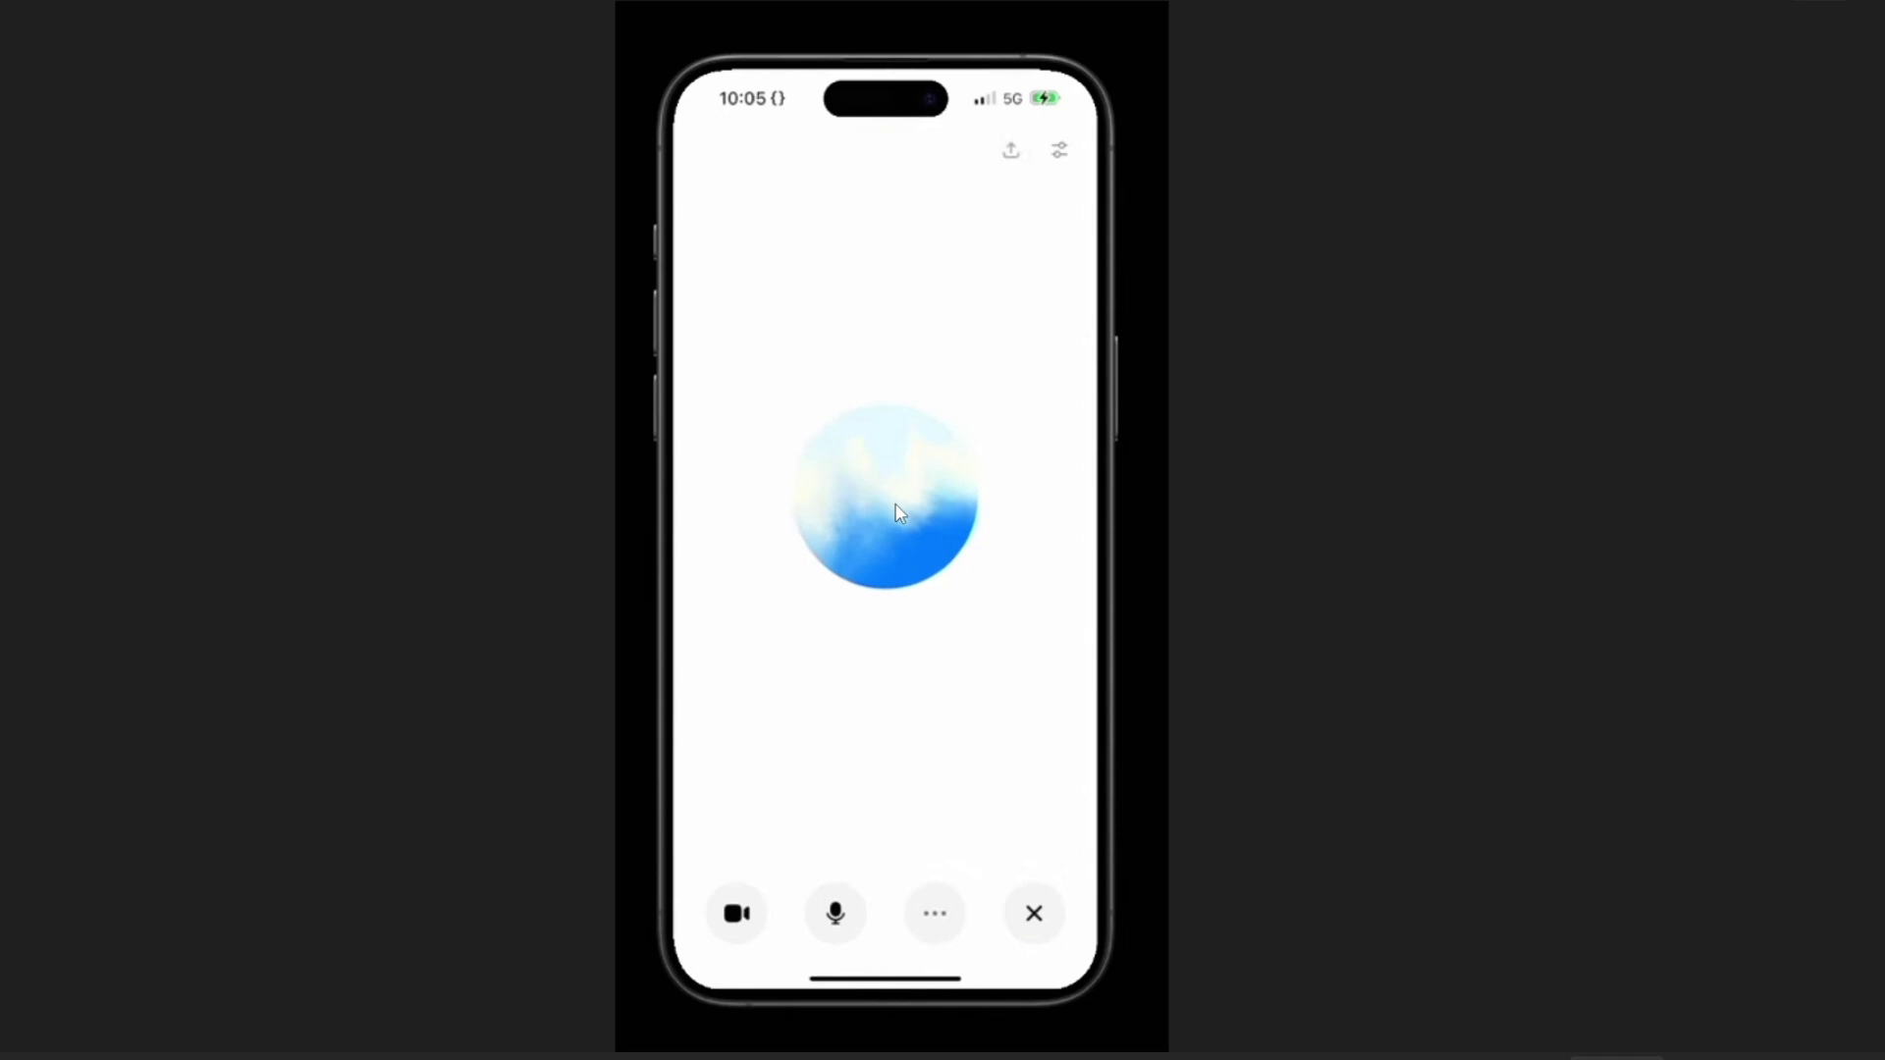
Step: Watch the Share Screen demo of the Santa video call, then exit fullscreen
{"action": "left_click", "coordinate": [936, 913]}
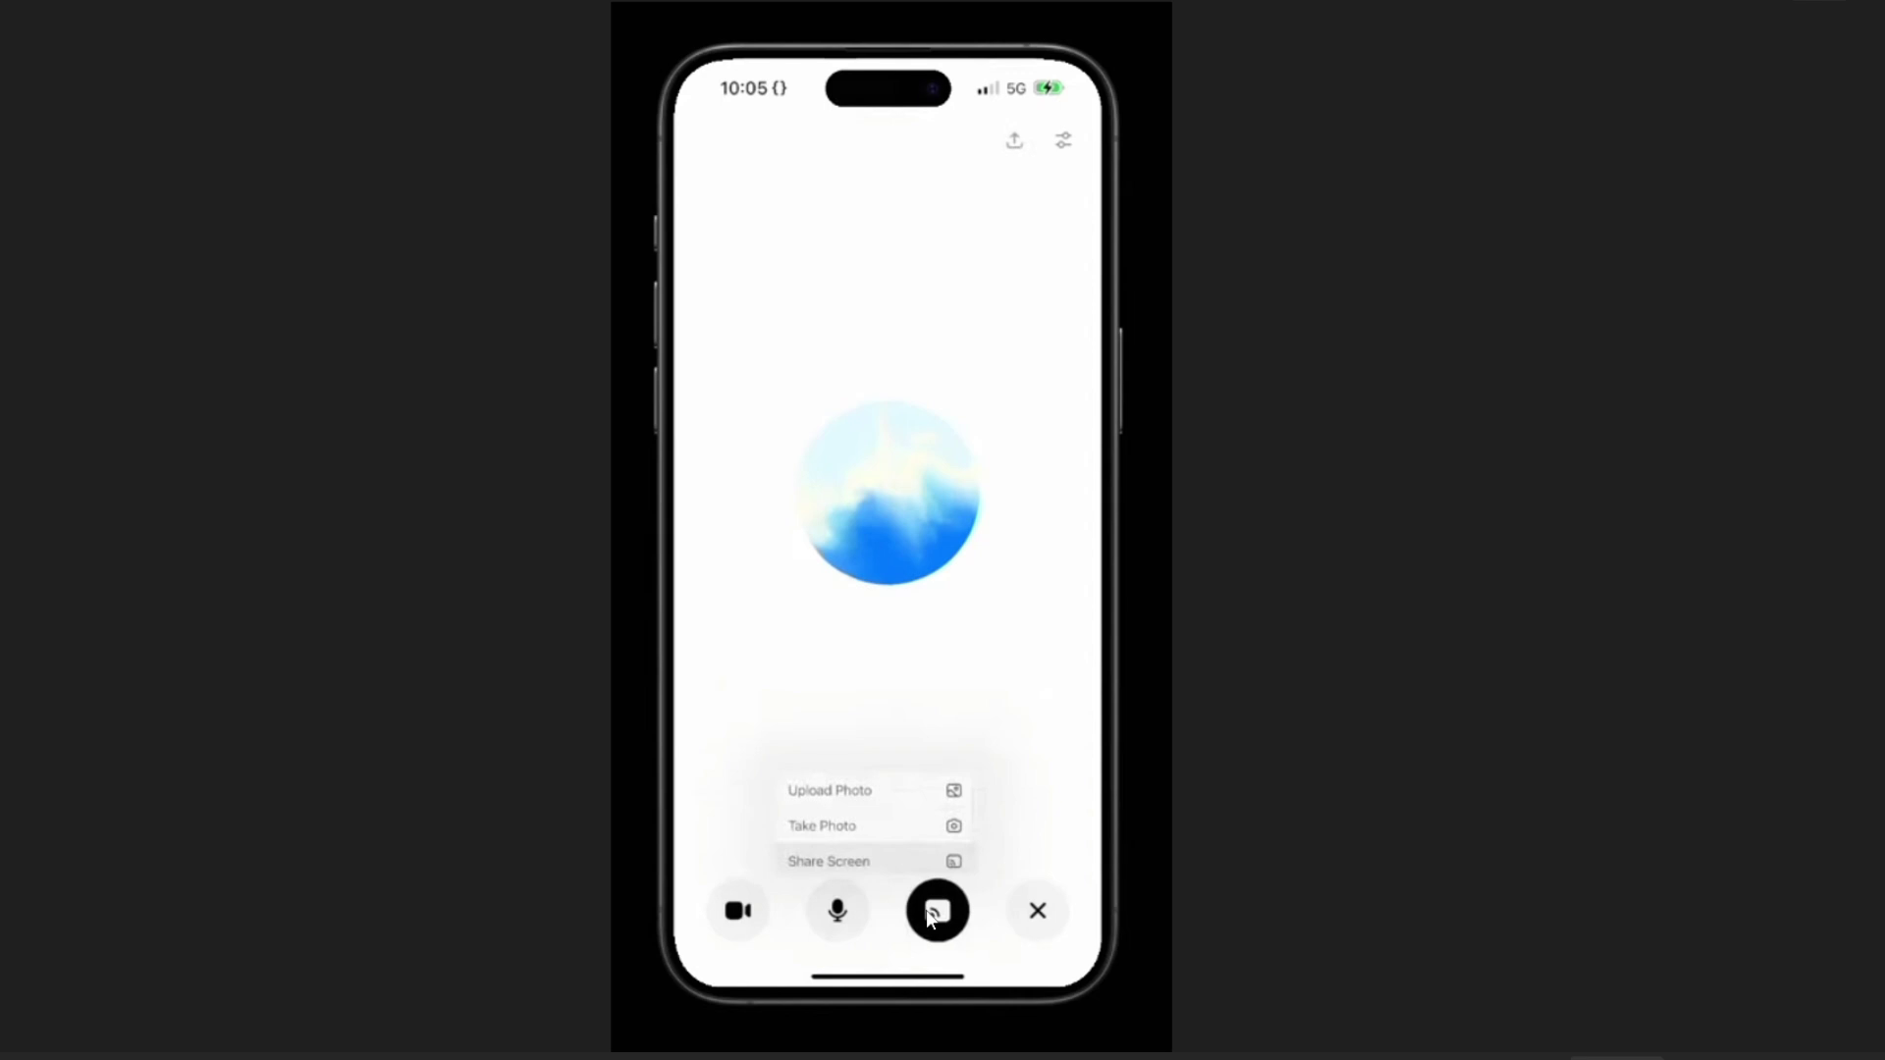
{"action": "left_click", "coordinate": [834, 863]}
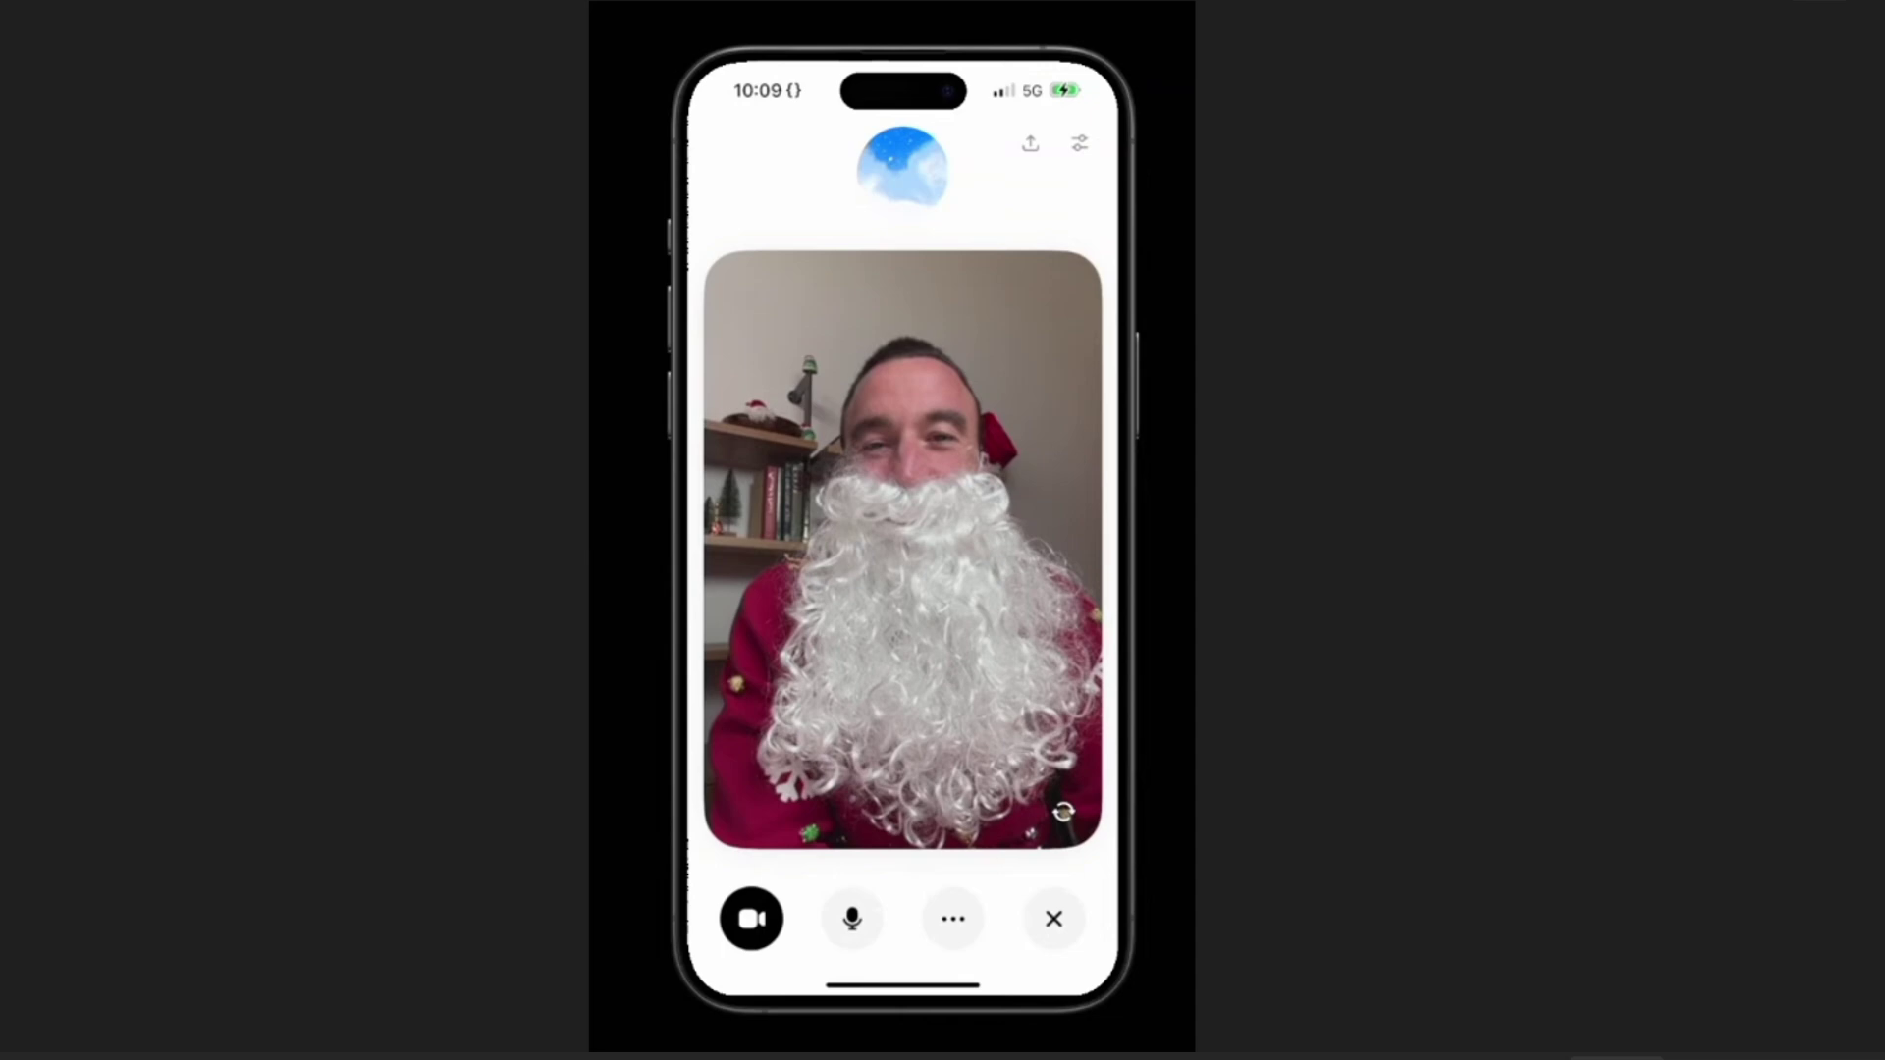
{"action": "key", "text": "Escape"}
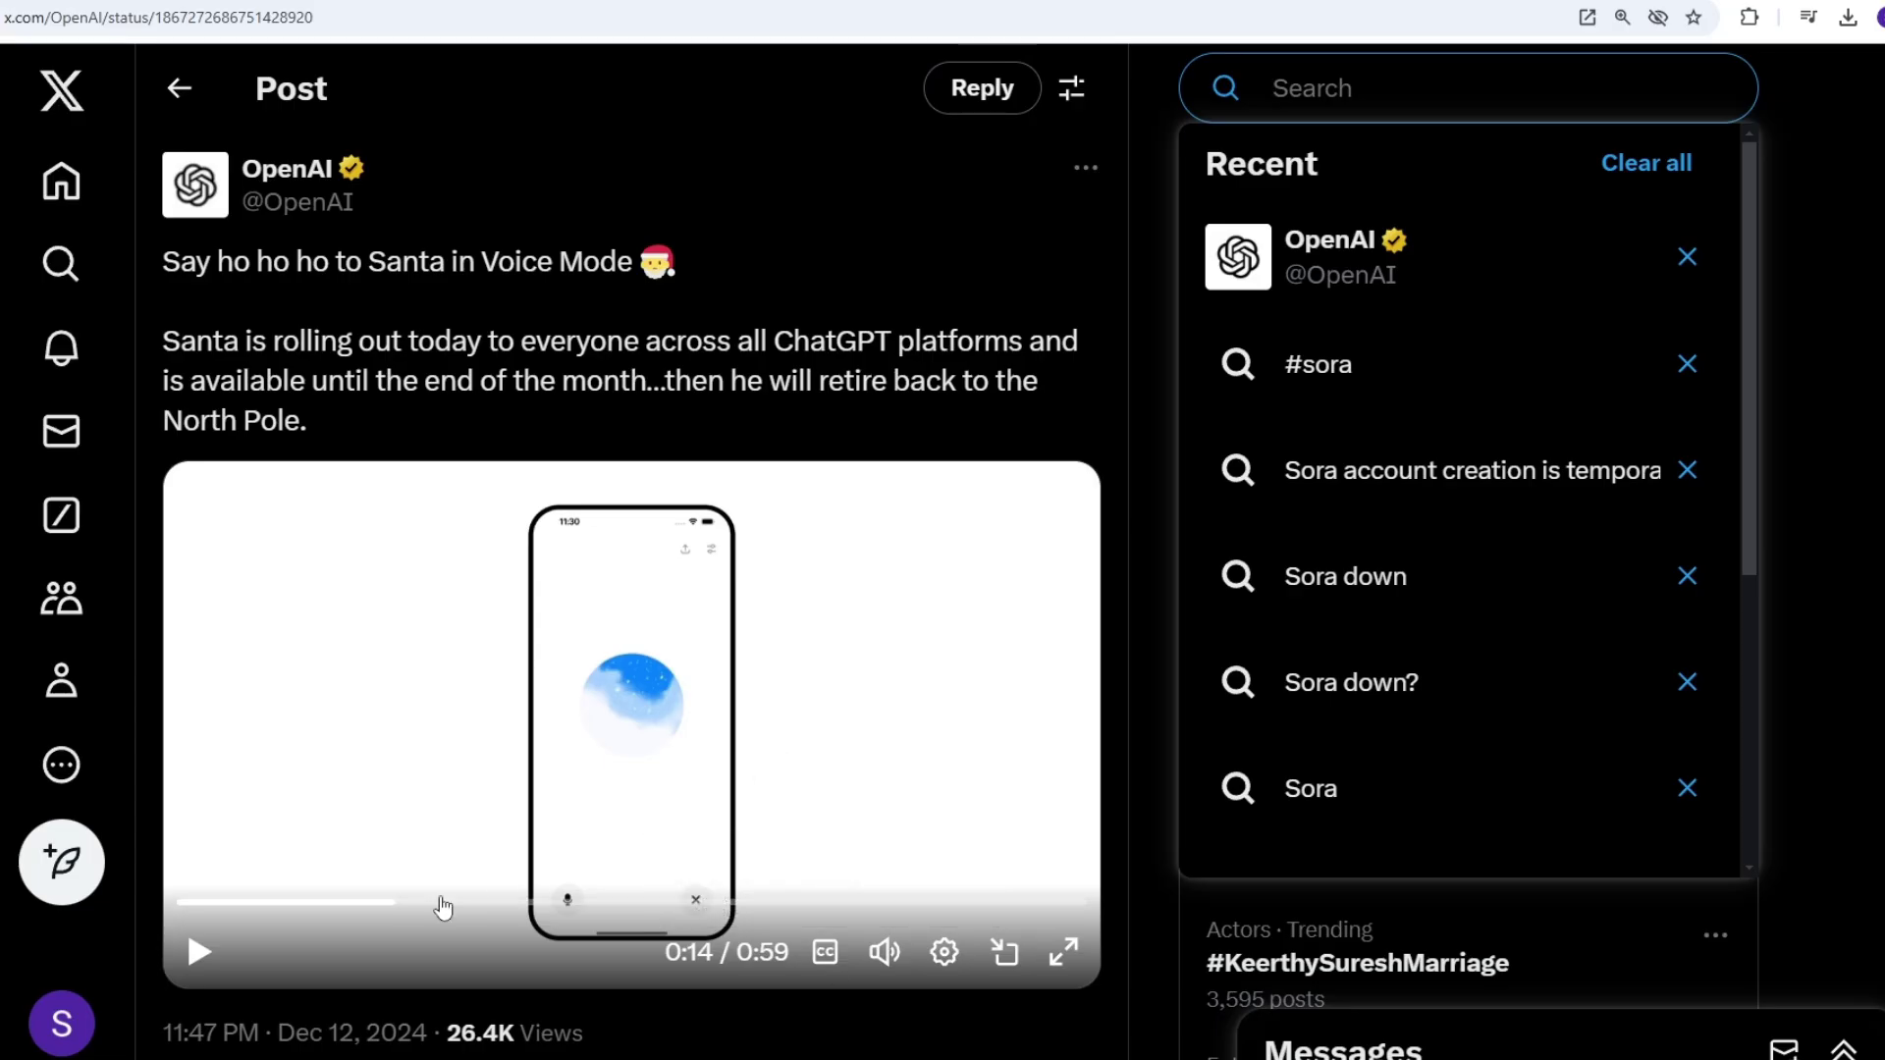
Step: Briefly play and pause the announcement's demo video, then go to the ChatGPT tab
{"action": "left_click", "coordinate": [201, 953]}
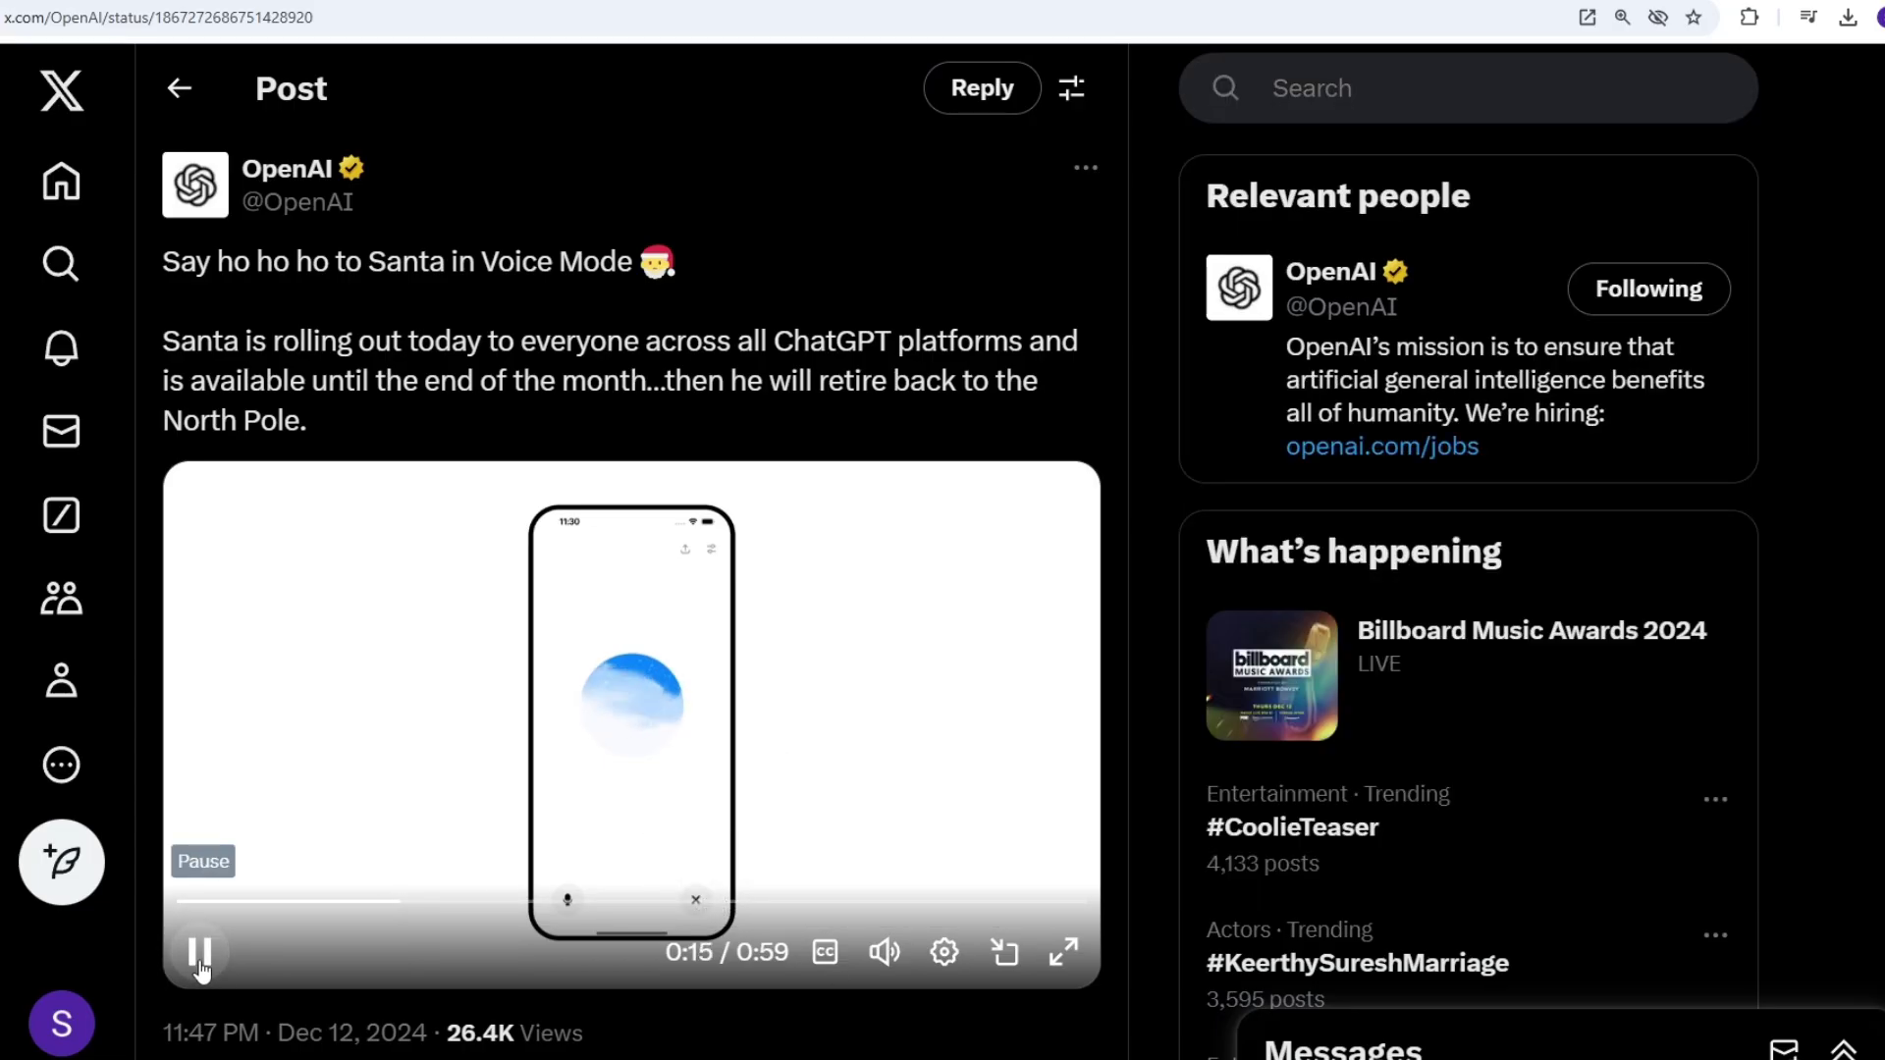
{"action": "left_click", "coordinate": [200, 958]}
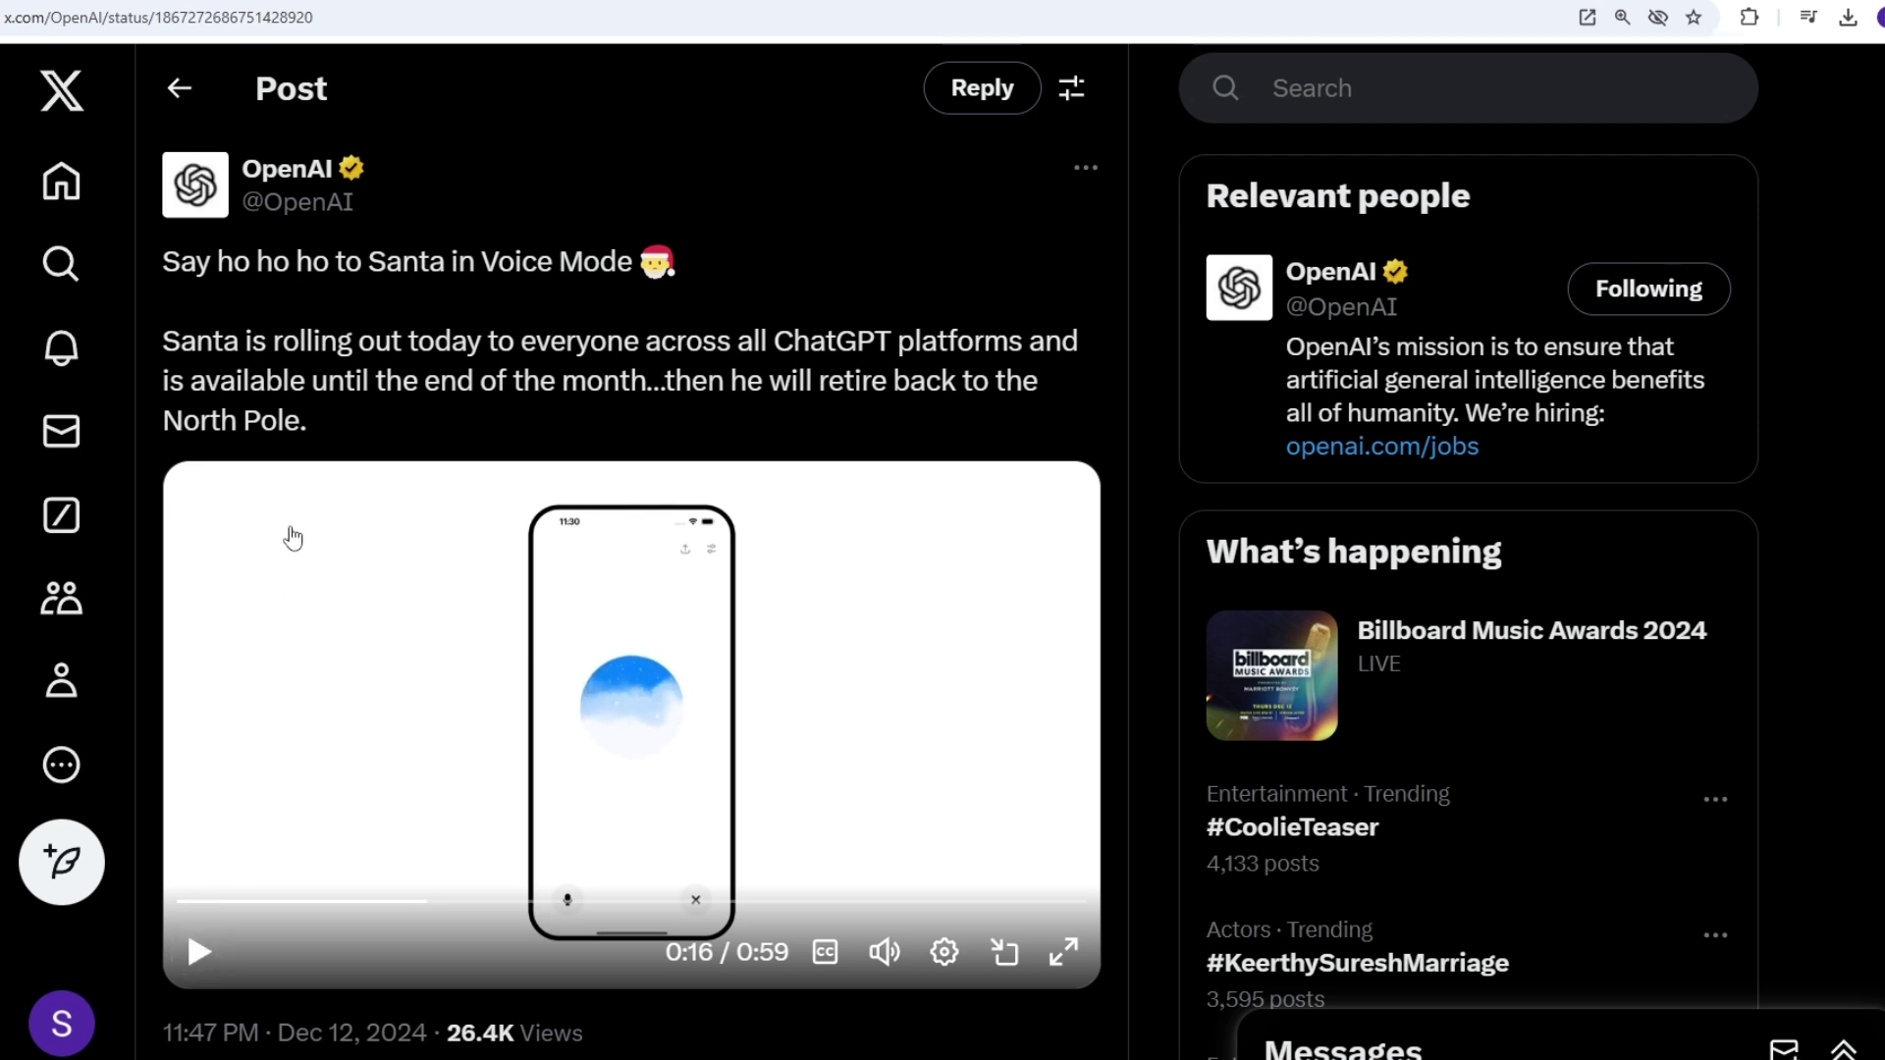
{"action": "key", "text": "ctrl+Tab"}
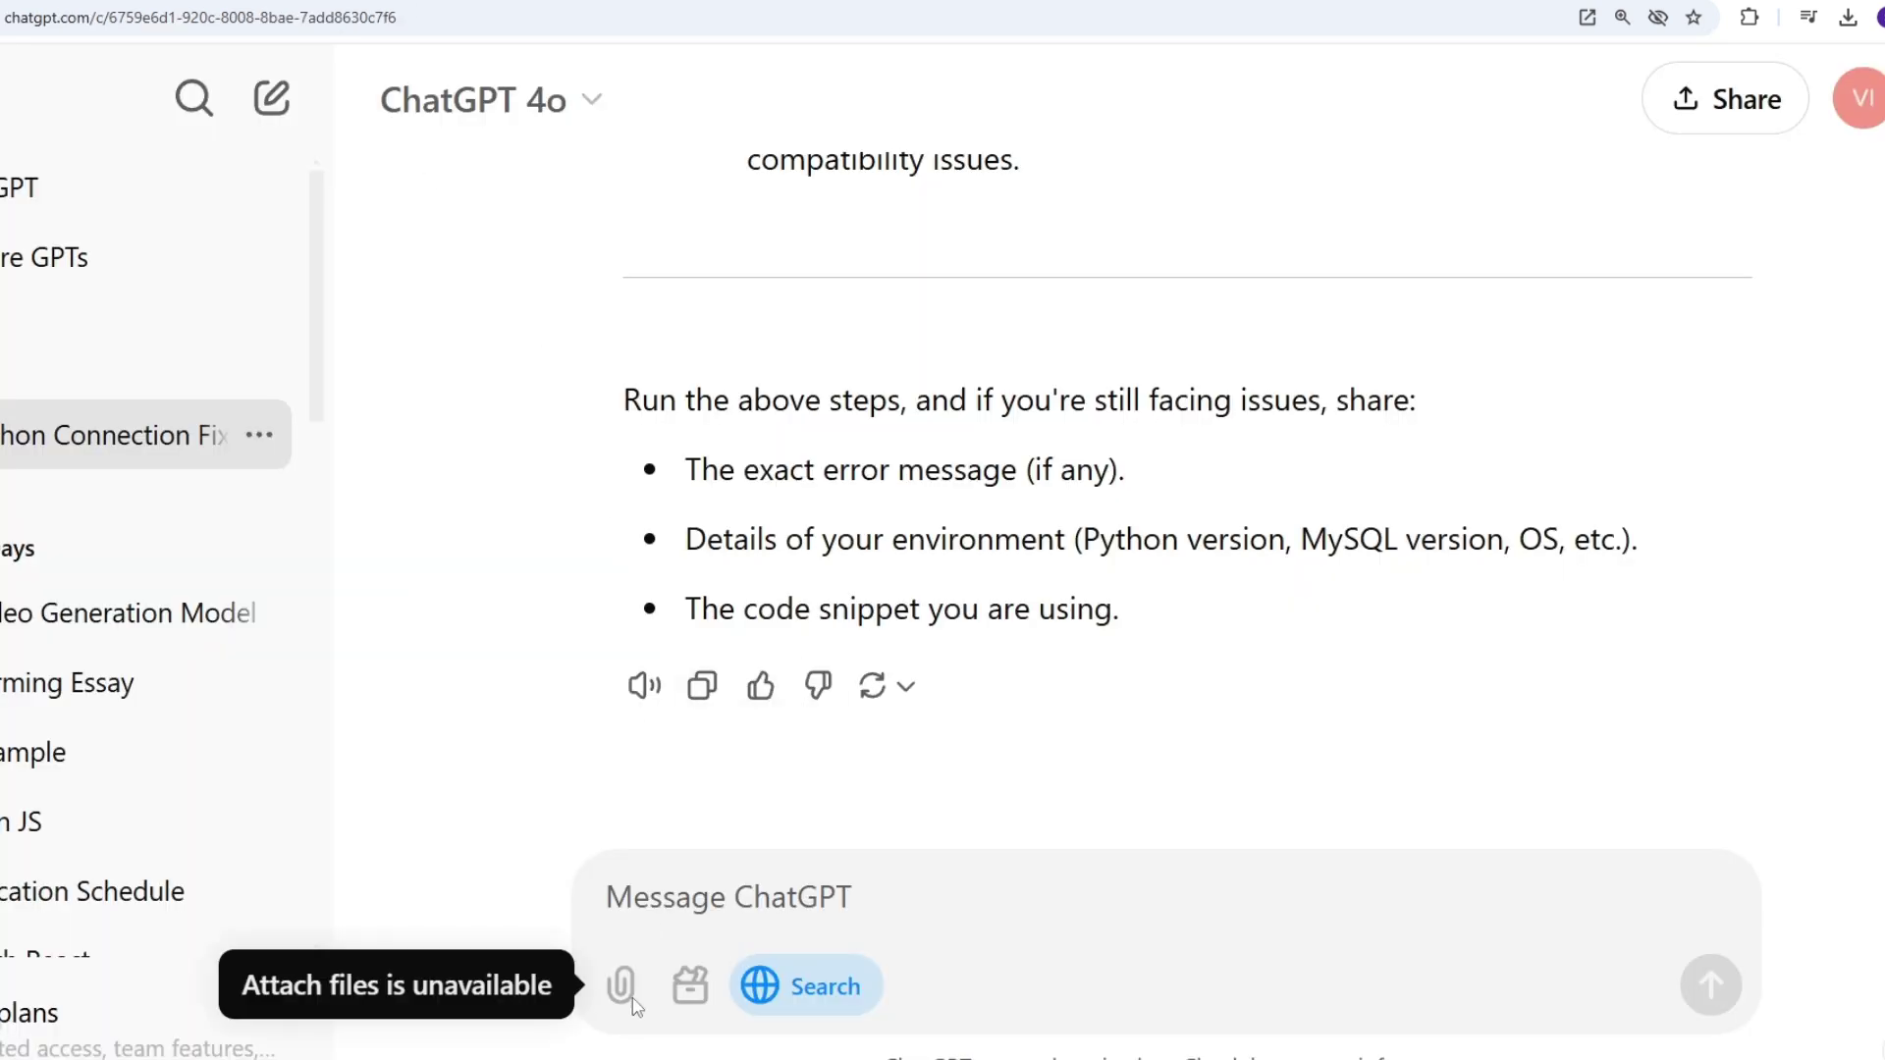
Step: Turn off Search, start a voice conversation and choose Santa as the voice
{"action": "left_click", "coordinate": [799, 987]}
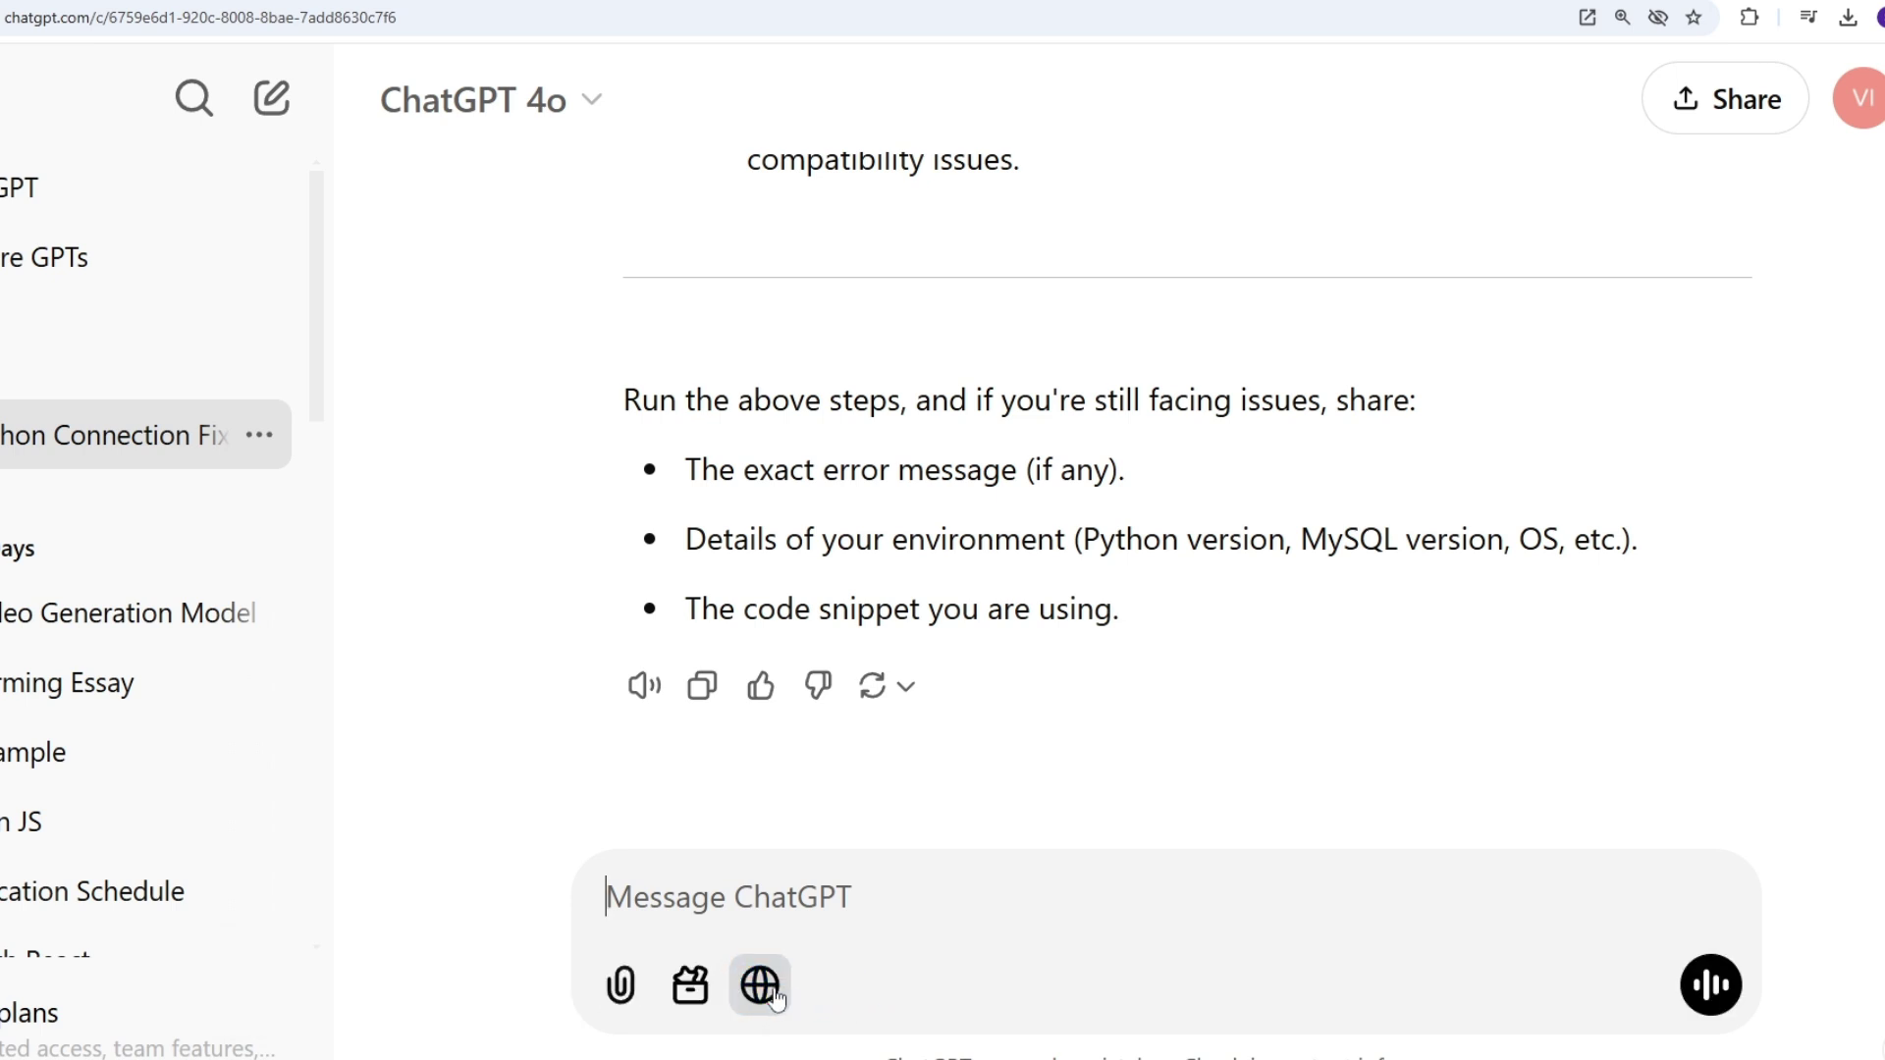
{"action": "left_click", "coordinate": [1709, 987]}
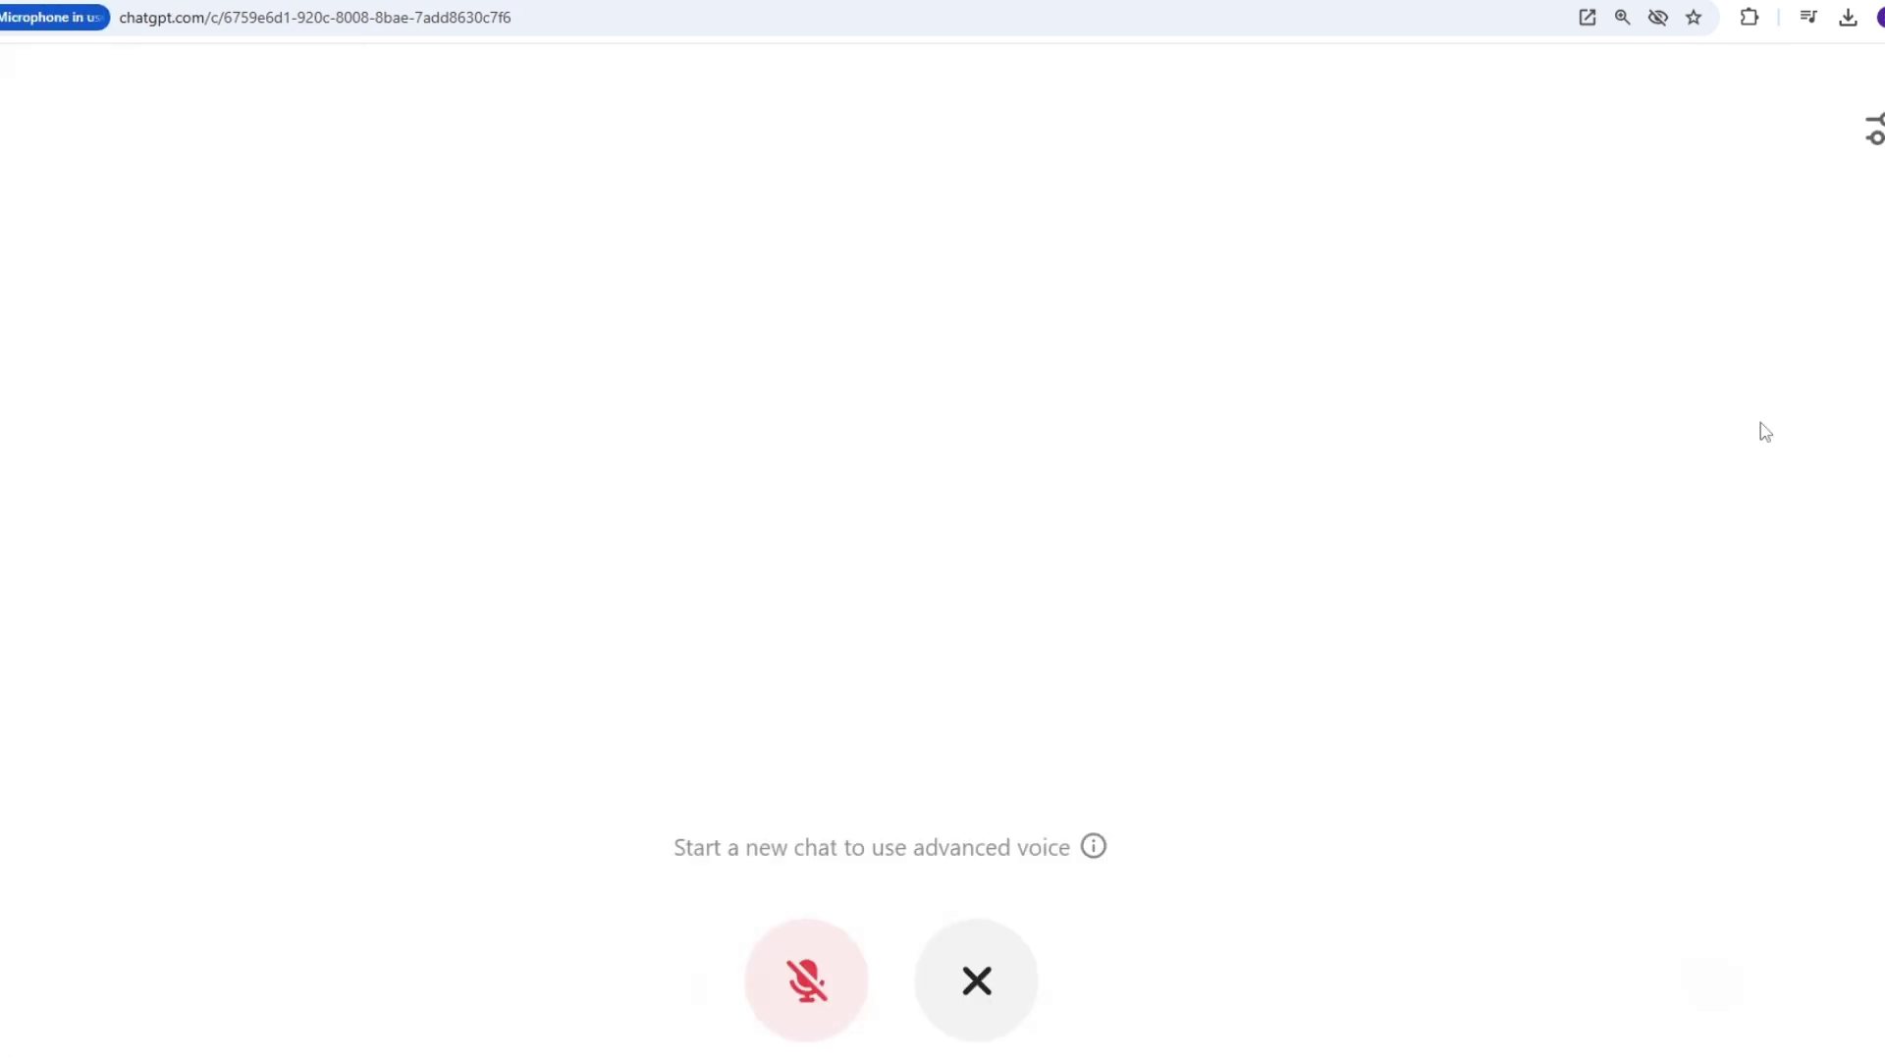
{"action": "left_click", "coordinate": [1875, 130]}
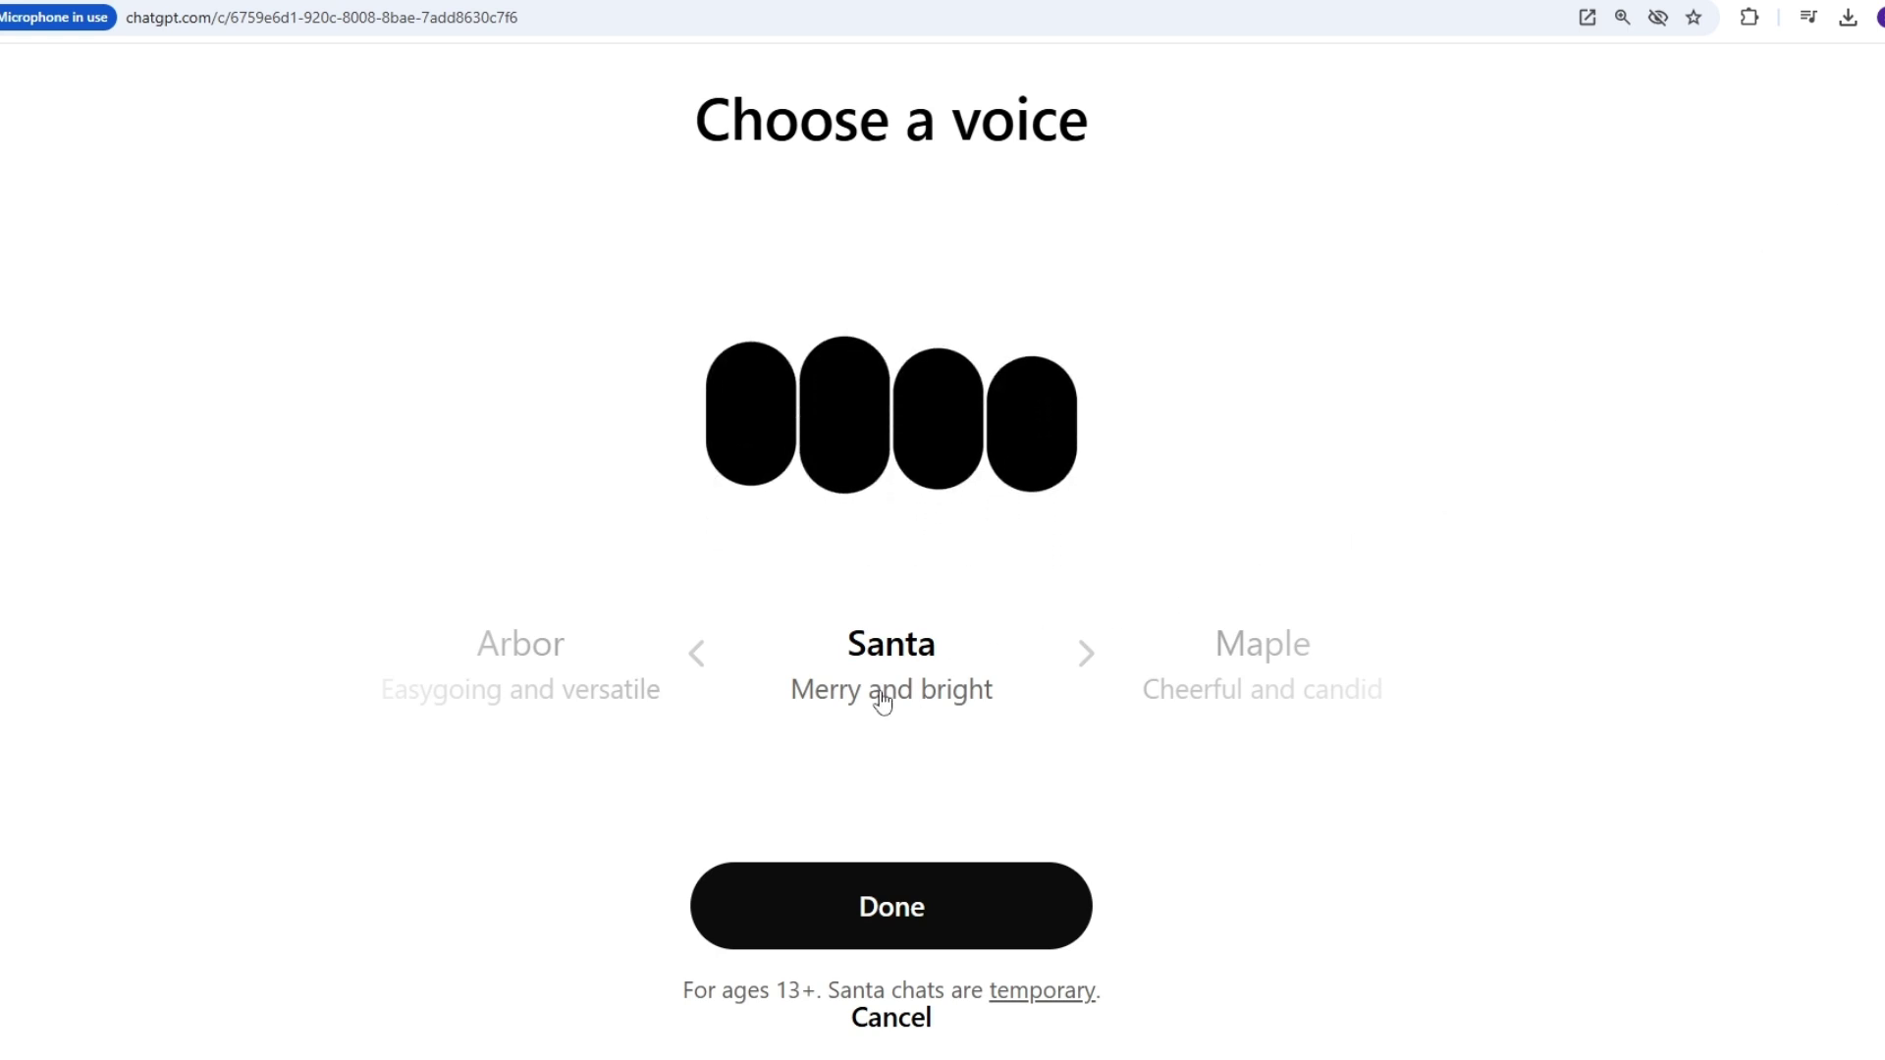
{"action": "left_click", "coordinate": [956, 917]}
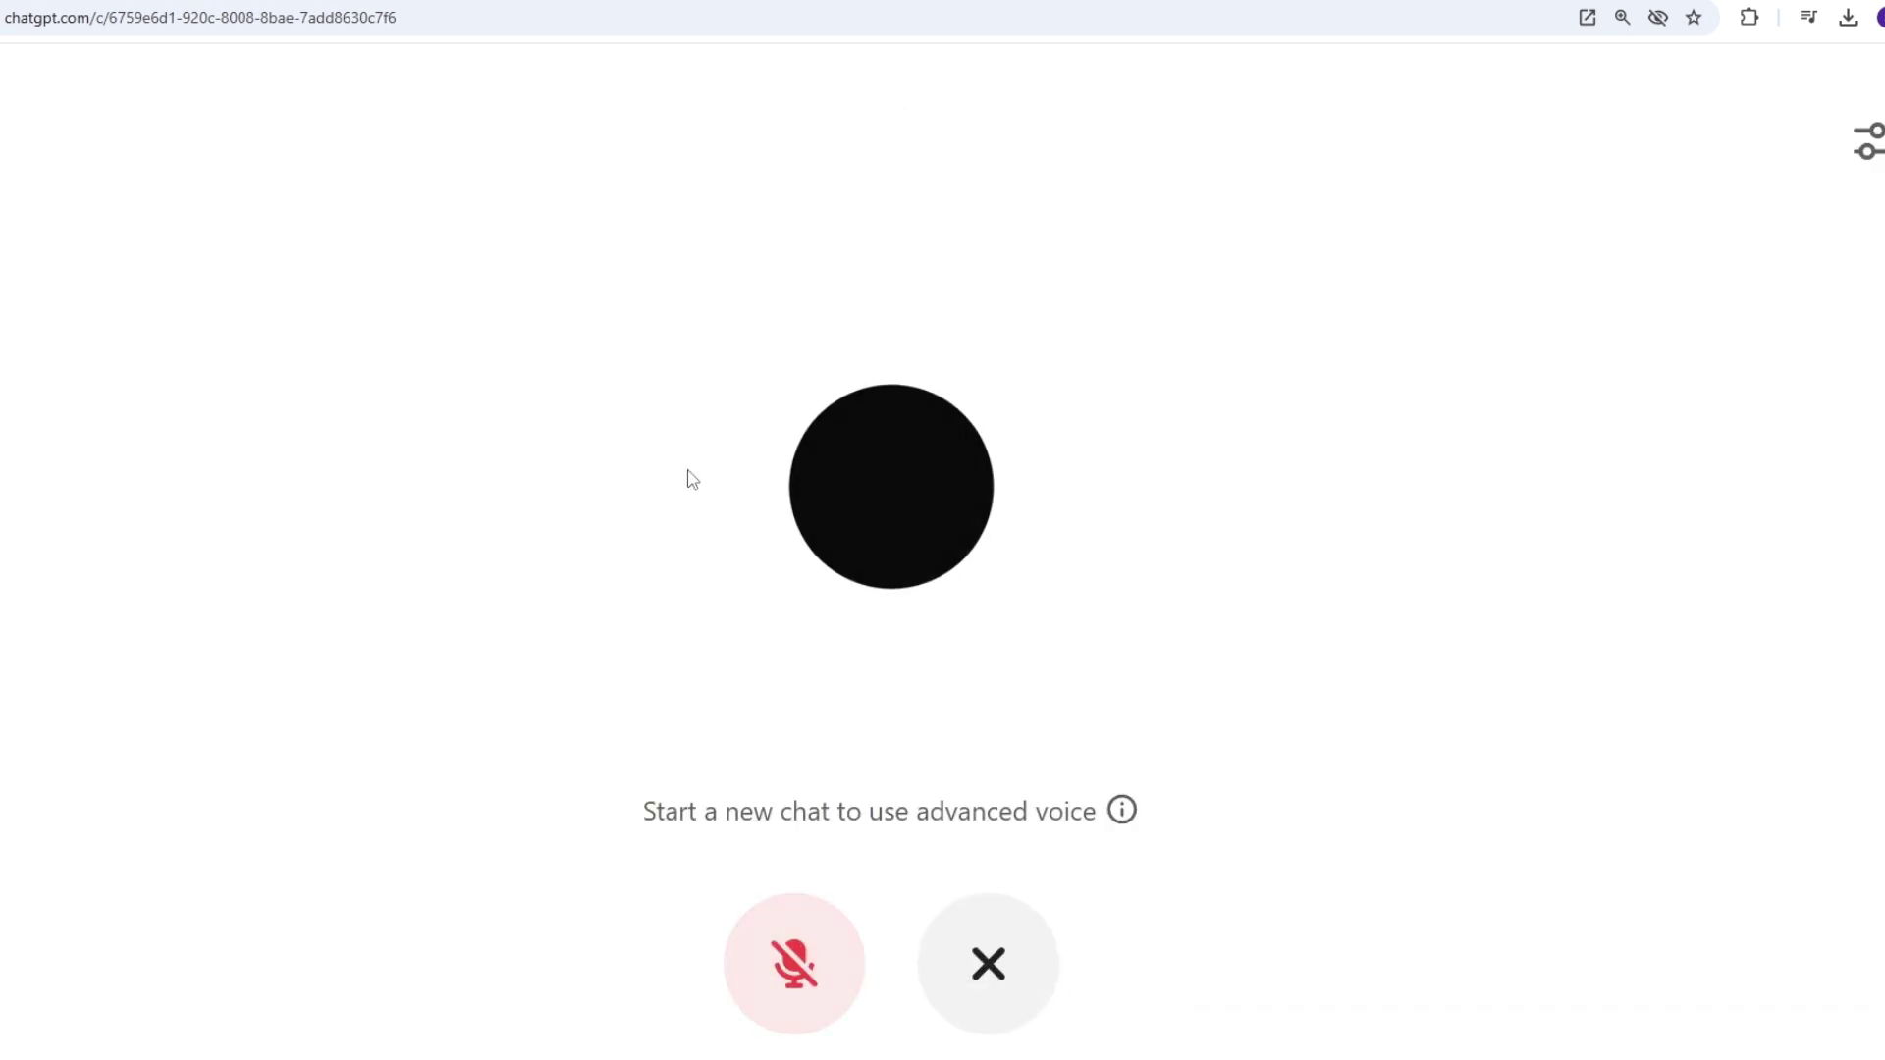
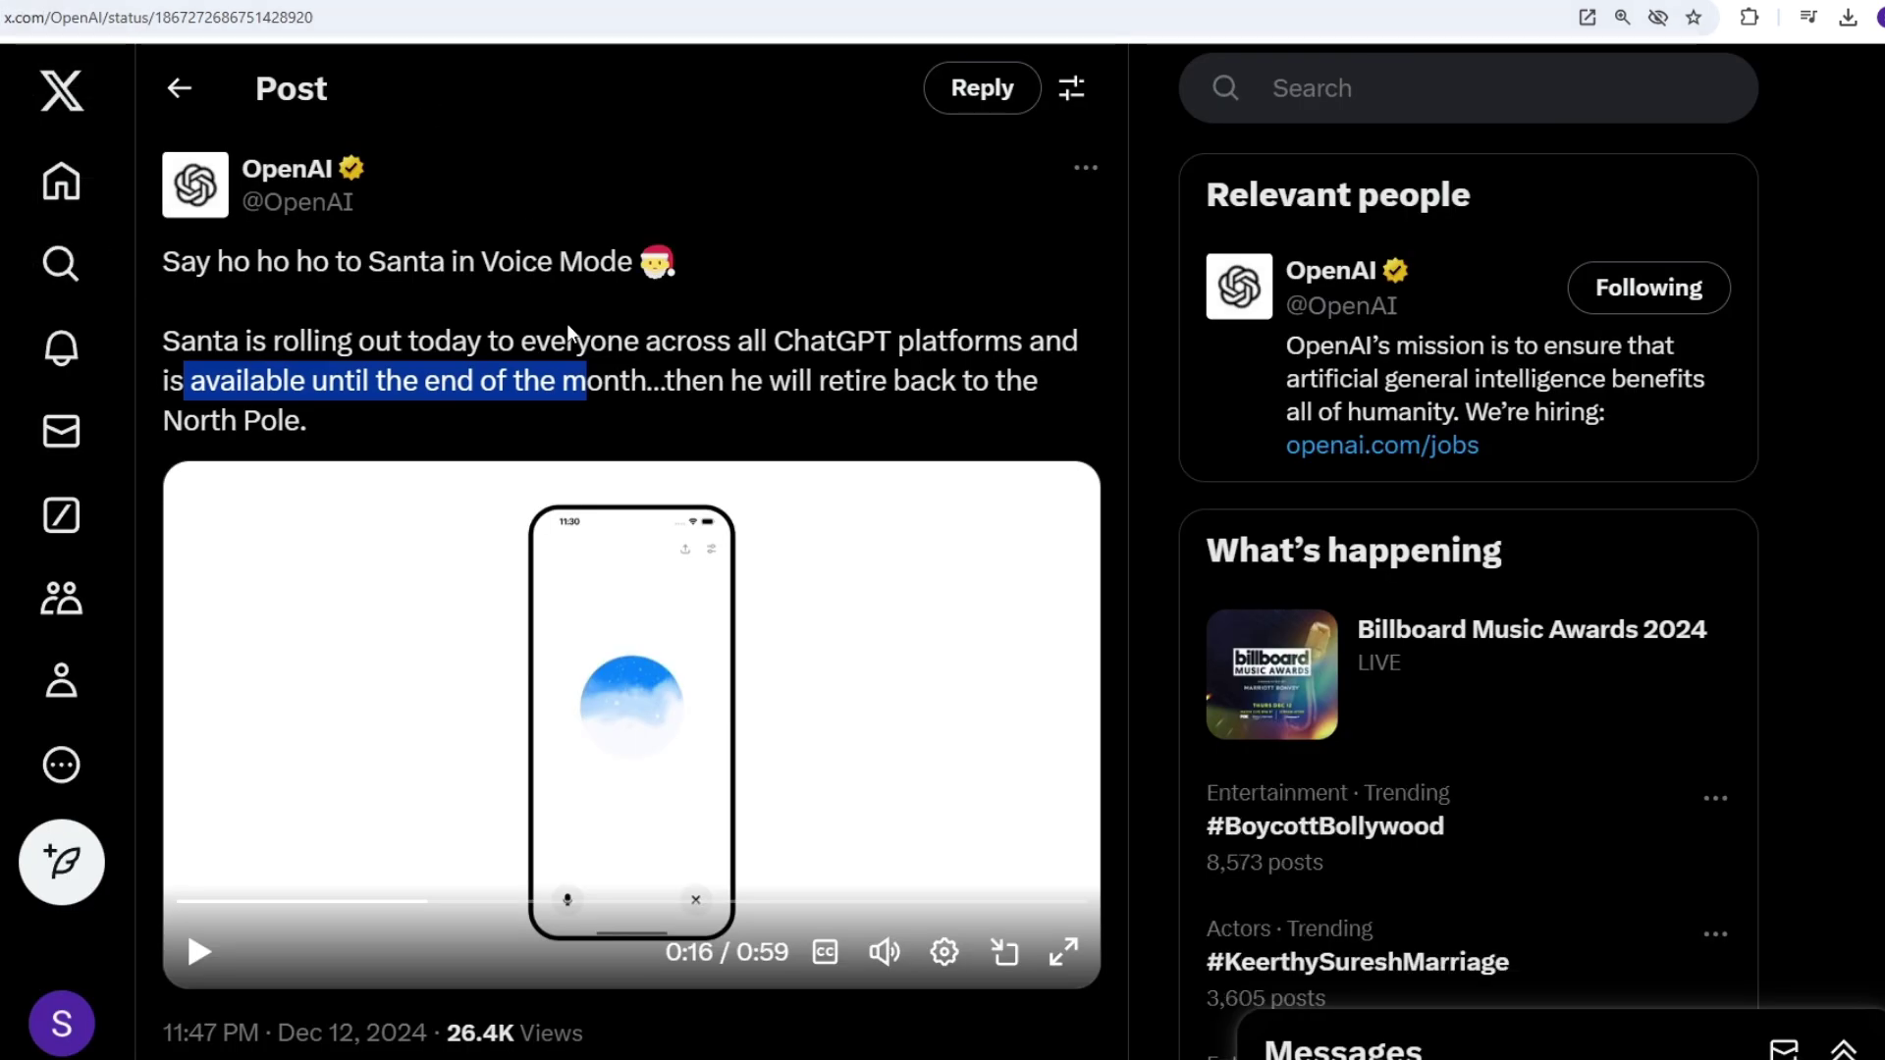
Step: Deselect the partly highlighted availability sentence in OpenAI's Santa post
{"action": "left_click", "coordinate": [572, 338]}
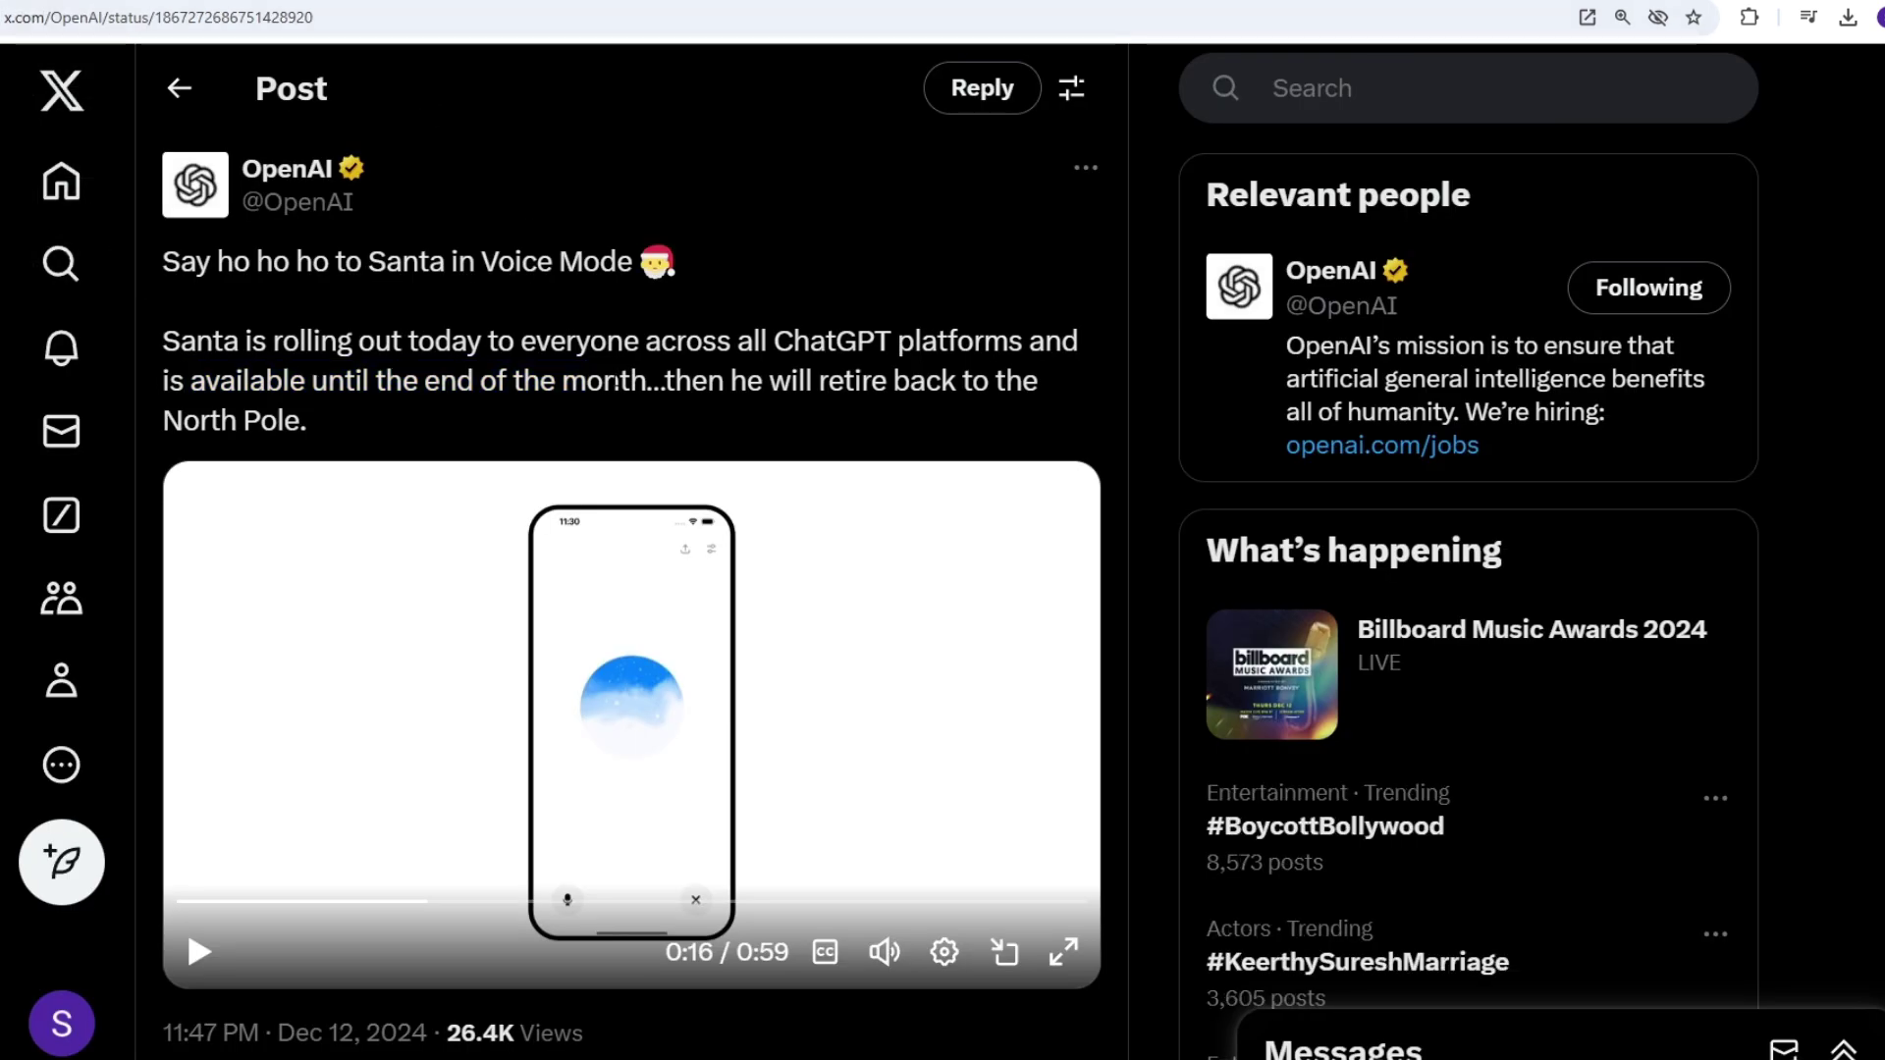